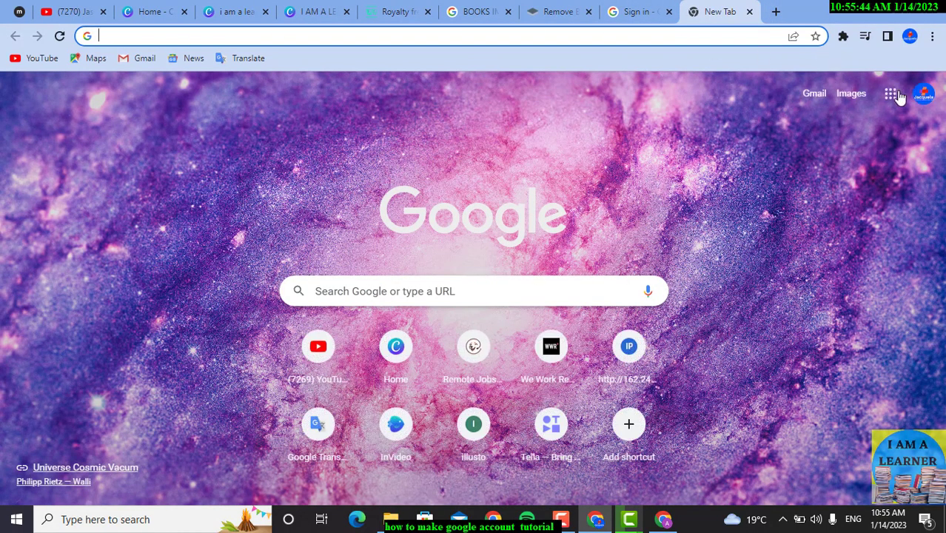
- From the Google account avatar panel, choose to add another account
click(923, 93)
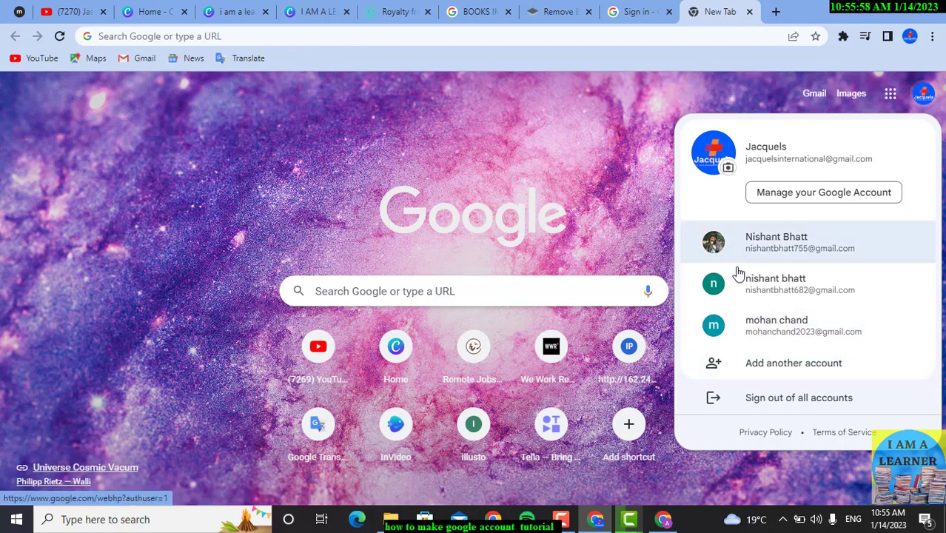
click(911, 117)
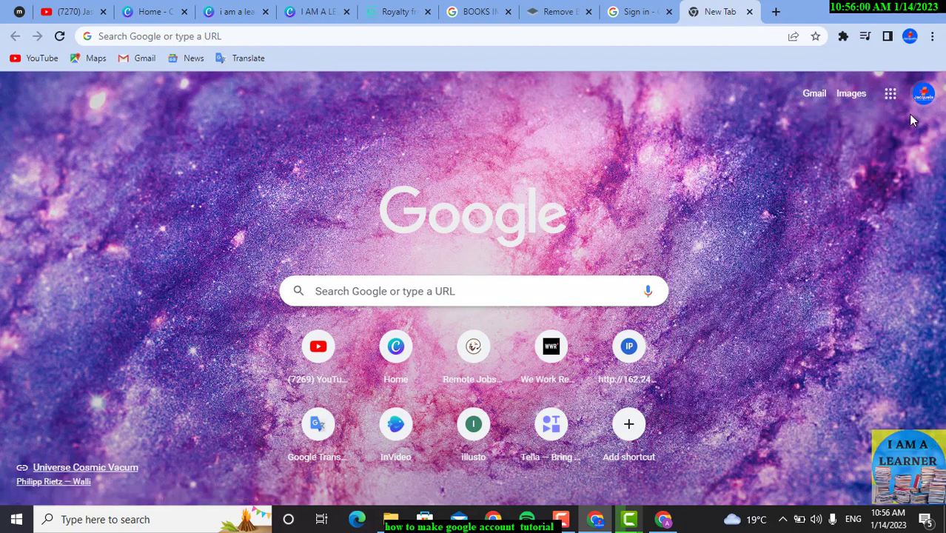
click(922, 95)
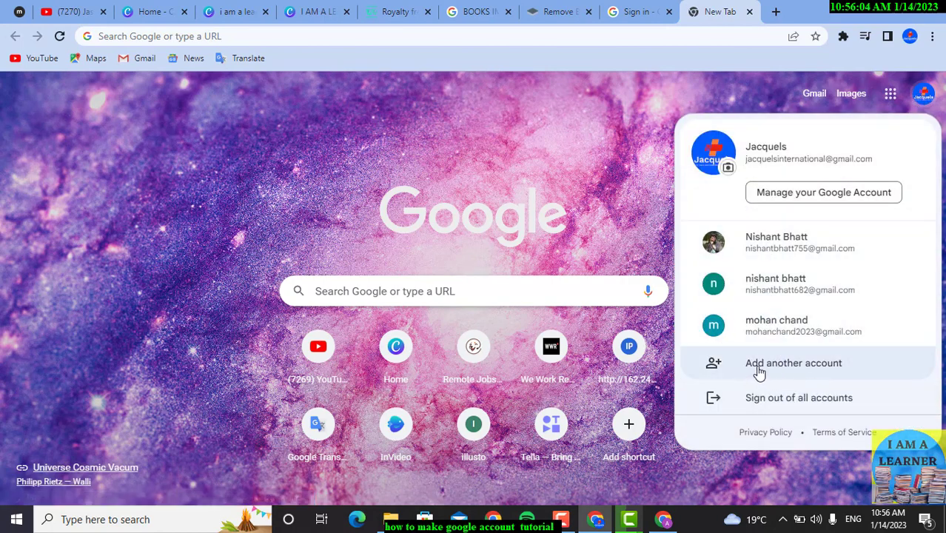
click(825, 370)
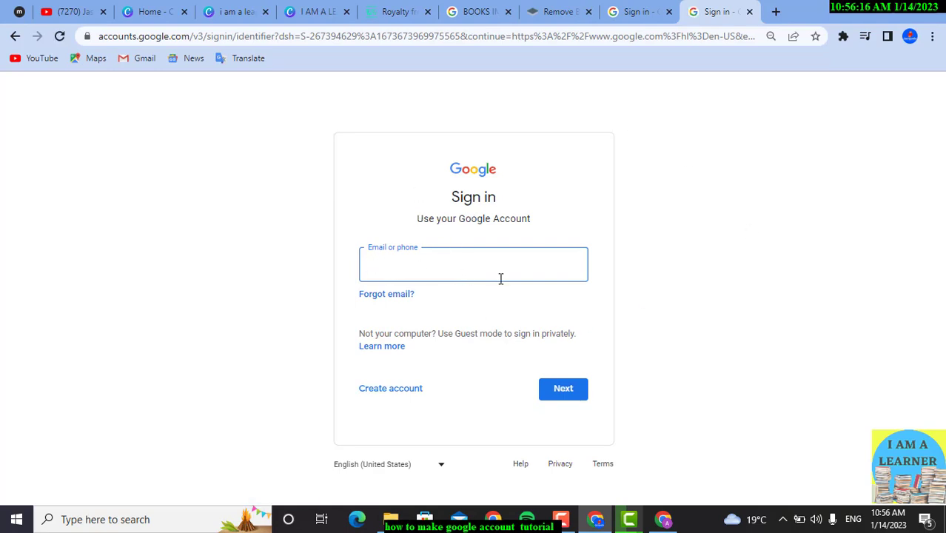
- Start creating a new Google account for personal use
click(398, 398)
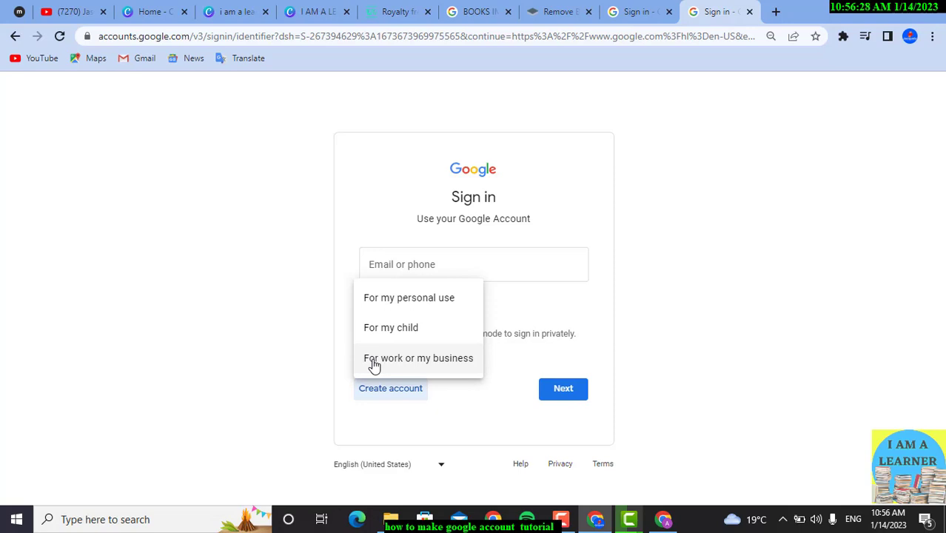
click(411, 302)
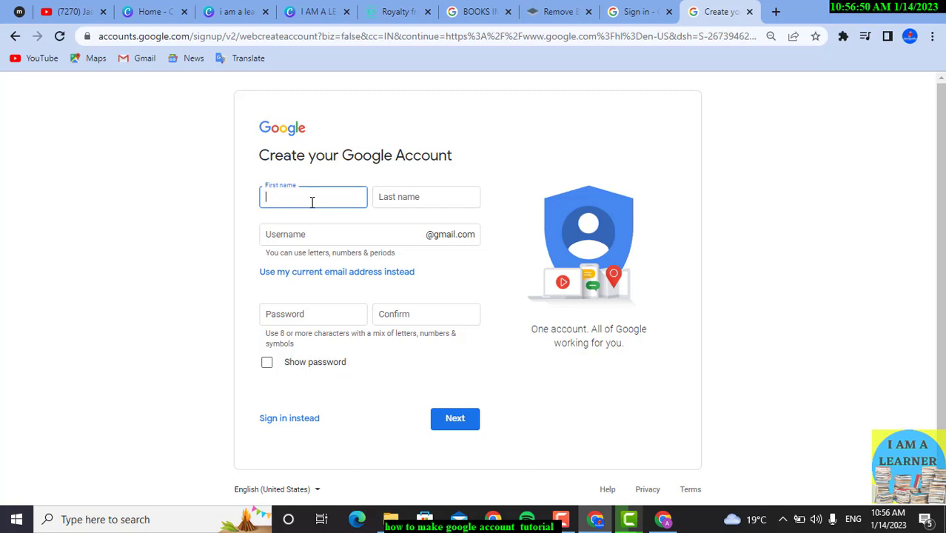
- Fill in the user's first name and last name on the sign-up form
text(ah)
key(BackSpace)
key(BackSpace)
key(BackSpace)
key(Tab)
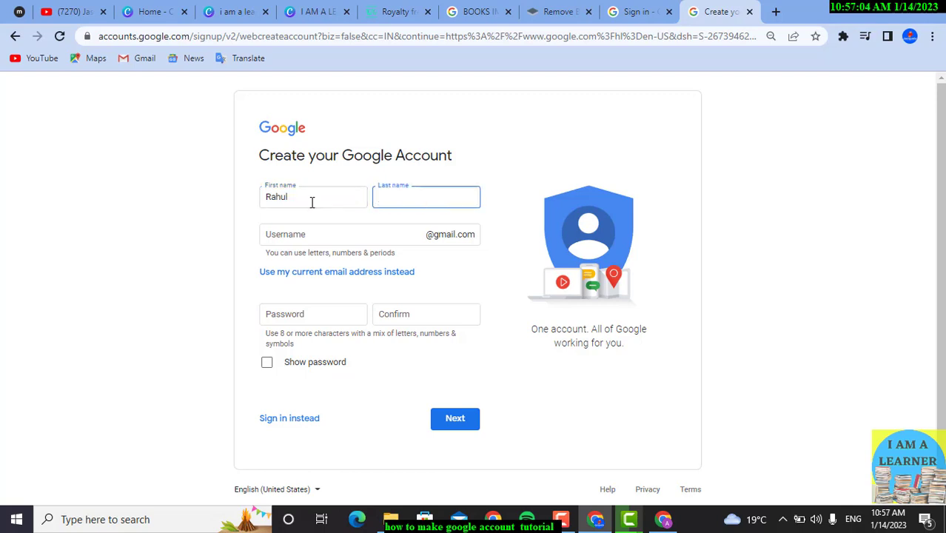
click(304, 237)
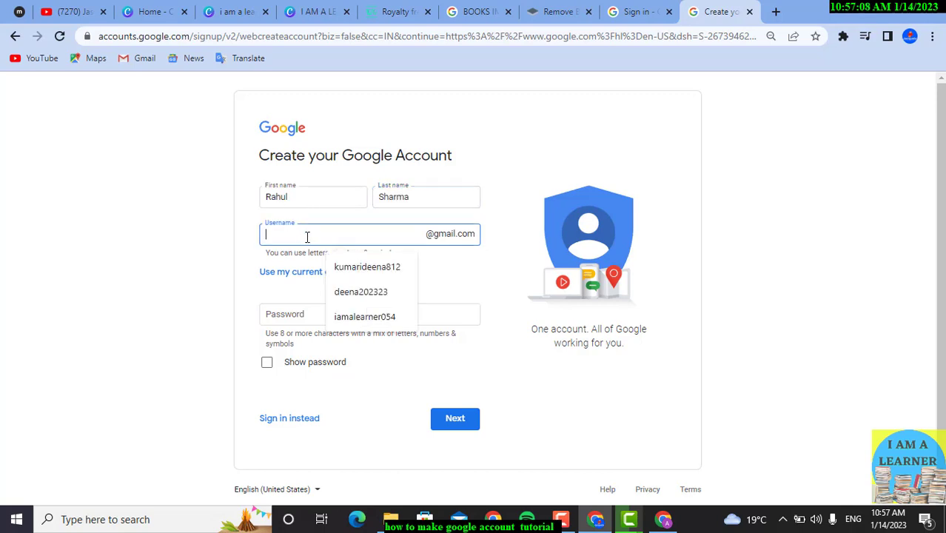
- Enter a username based on the user's name, fix its typos, and submit it for checking
click(249, 268)
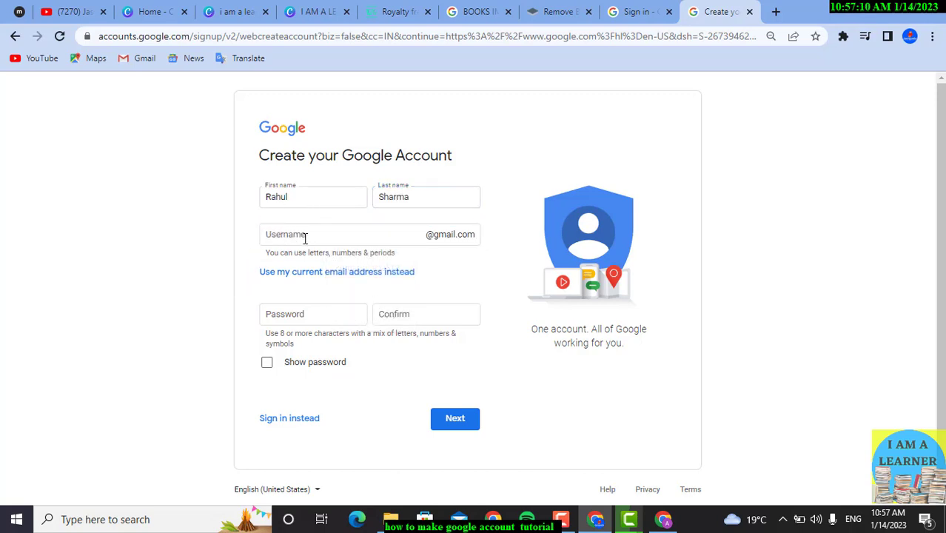
click(306, 236)
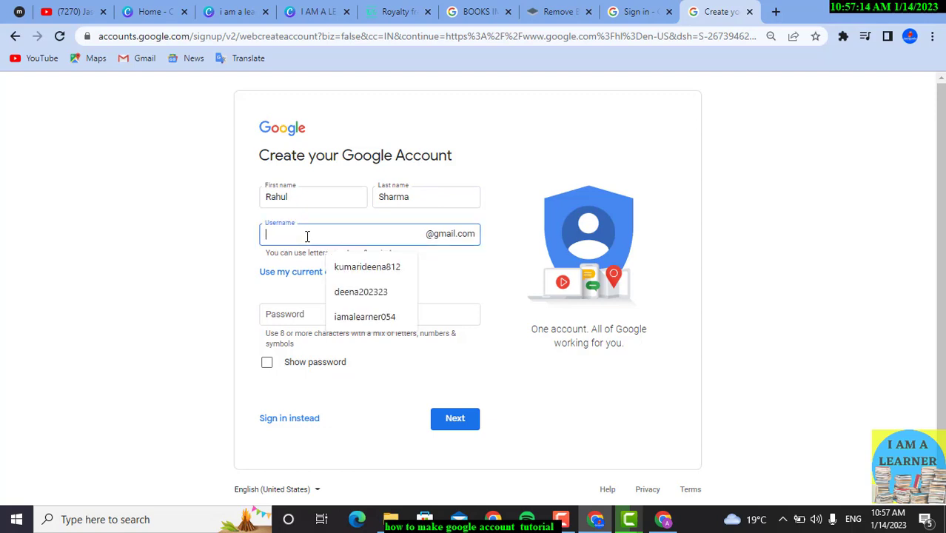
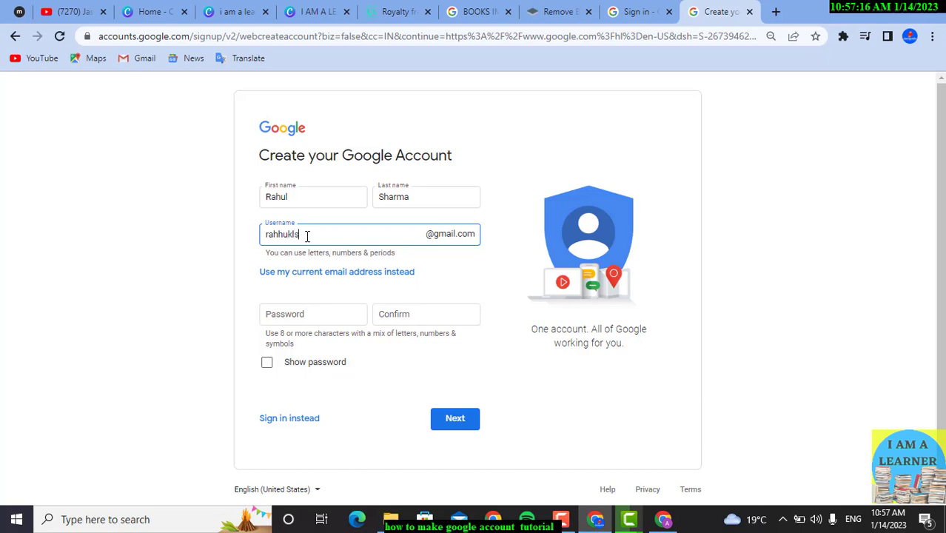
click(293, 235)
key(BackSpace)
click(340, 237)
click(282, 234)
key(BackSpace)
key(Return)
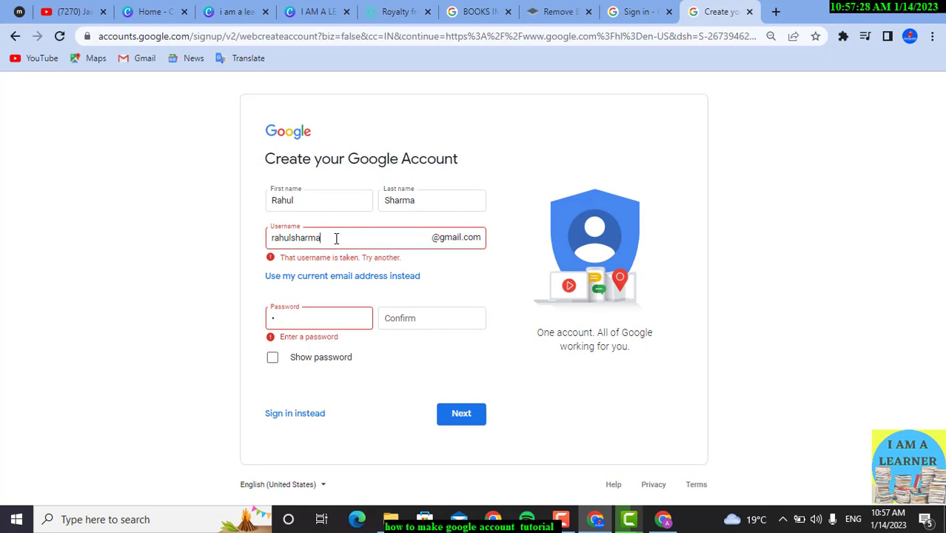
- Try digit-suffixed username variants, then accept Google's suggested available username
text(1222)
text(_25)
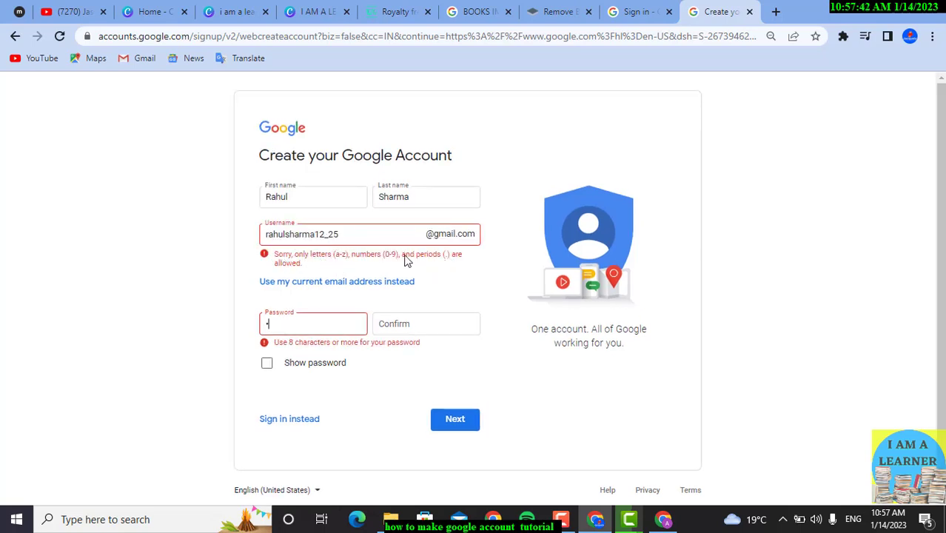
click(328, 234)
key(BackSpace)
click(352, 234)
key(BackSpace)
key(BackSpace)
key(BackSpace)
text(2023)
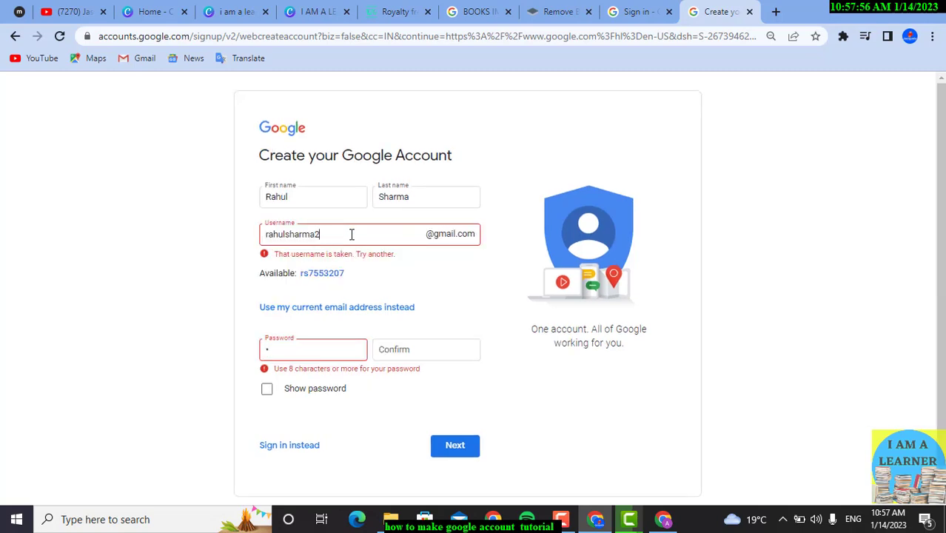
key(BackSpace)
key(BackSpace)
key(BackSpace)
key(BackSpace)
key(BackSpace)
key(BackSpace)
key(BackSpace)
key(BackSpace)
key(BackSpace)
key(BackSpace)
key(BackSpace)
key(BackSpace)
click(330, 274)
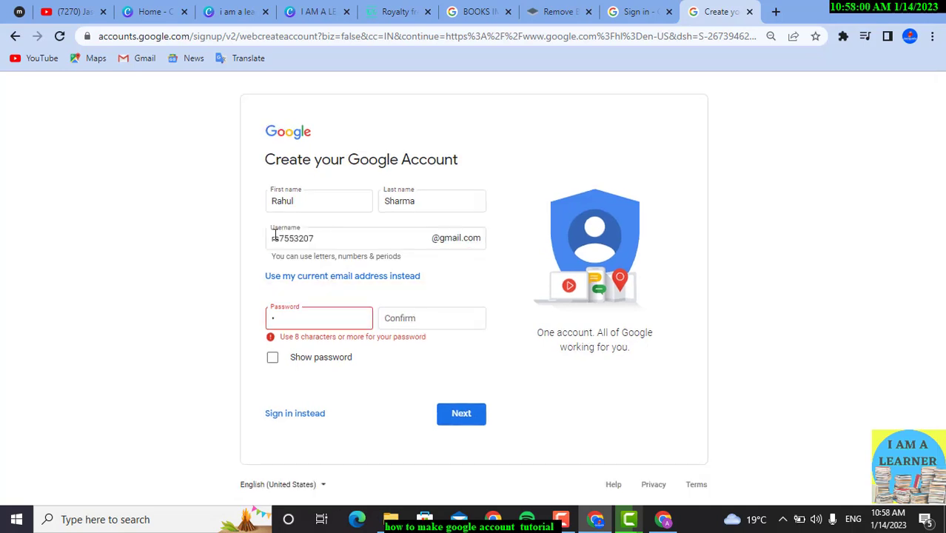
click(322, 243)
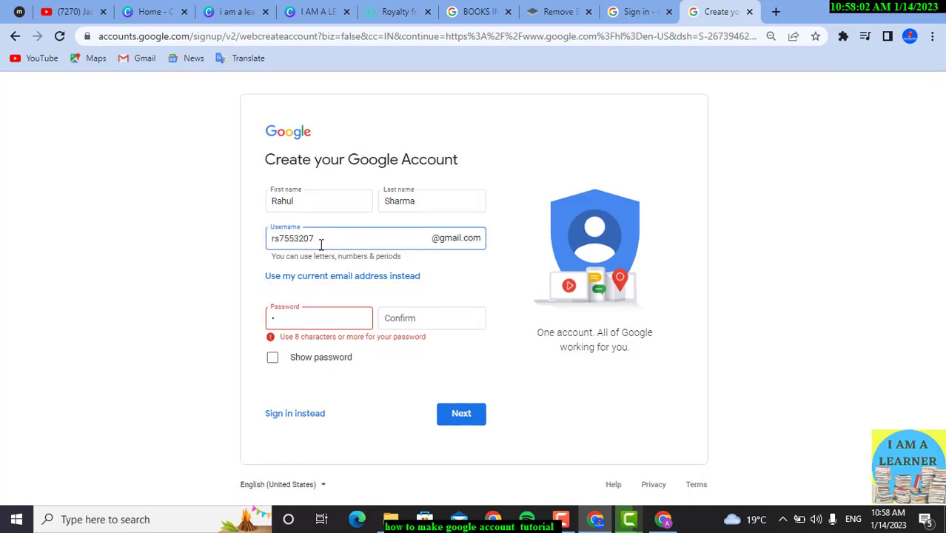
- Clear the stray character from Password and turn on Show password
click(319, 318)
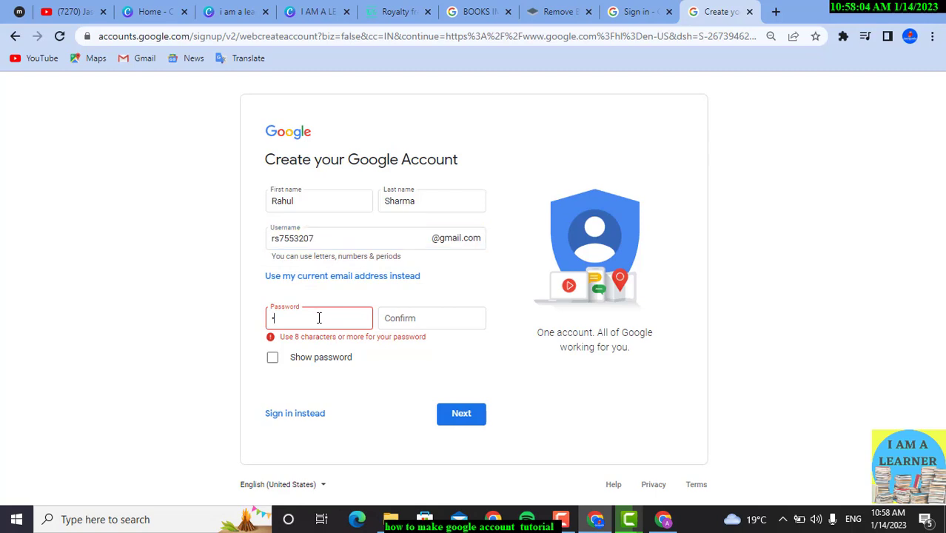
key(BackSpace)
drag(338, 238, 259, 253)
click(254, 286)
click(359, 239)
double_click(294, 238)
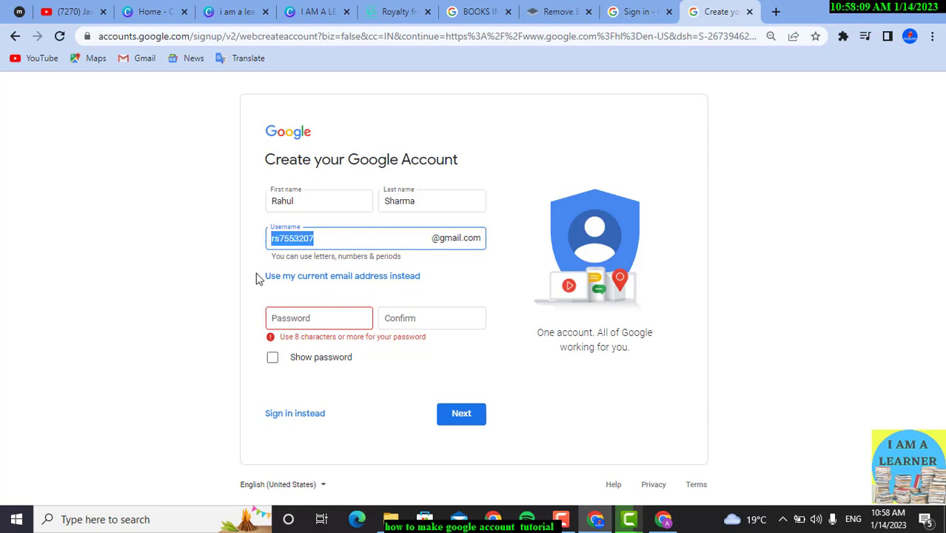
click(252, 318)
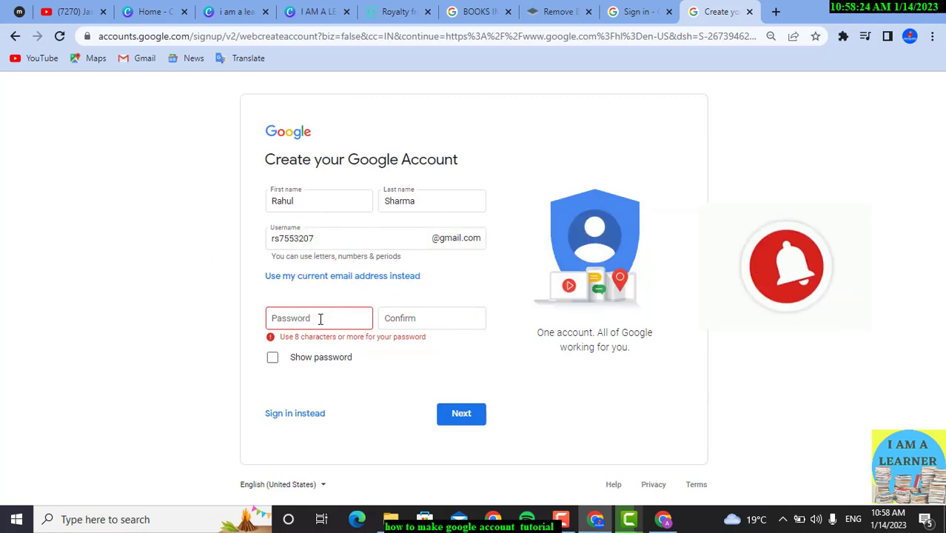
click(320, 318)
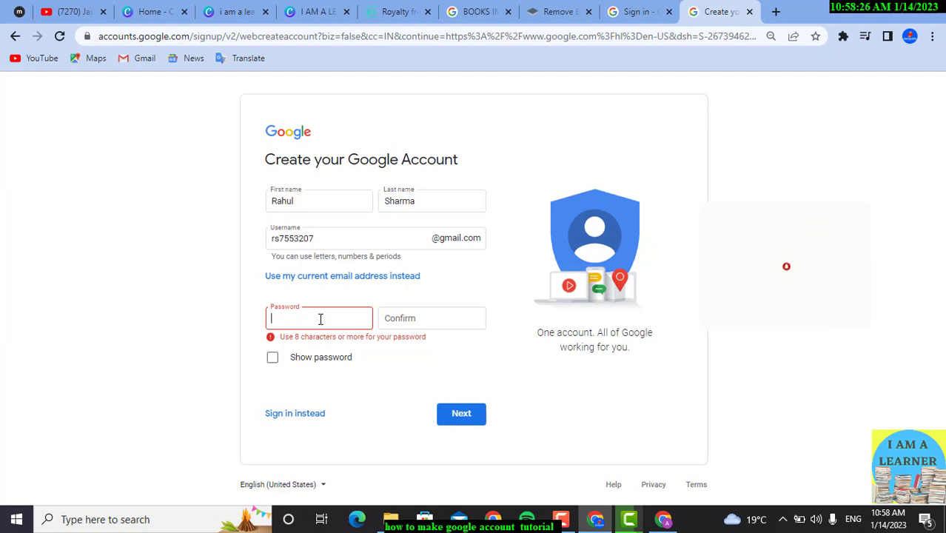
drag(274, 358, 300, 314)
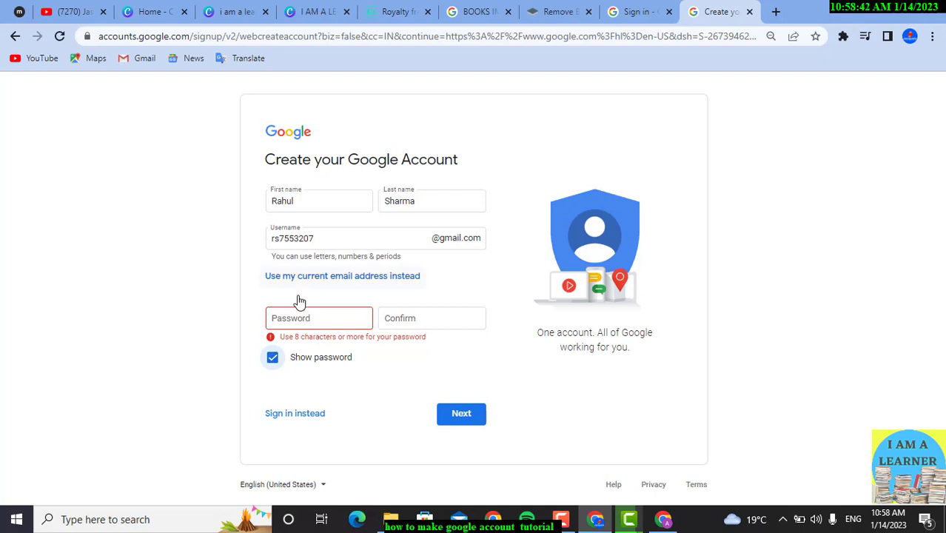
- Enter the account password, paste it into Confirm, show both as plain text, and submit
click(311, 318)
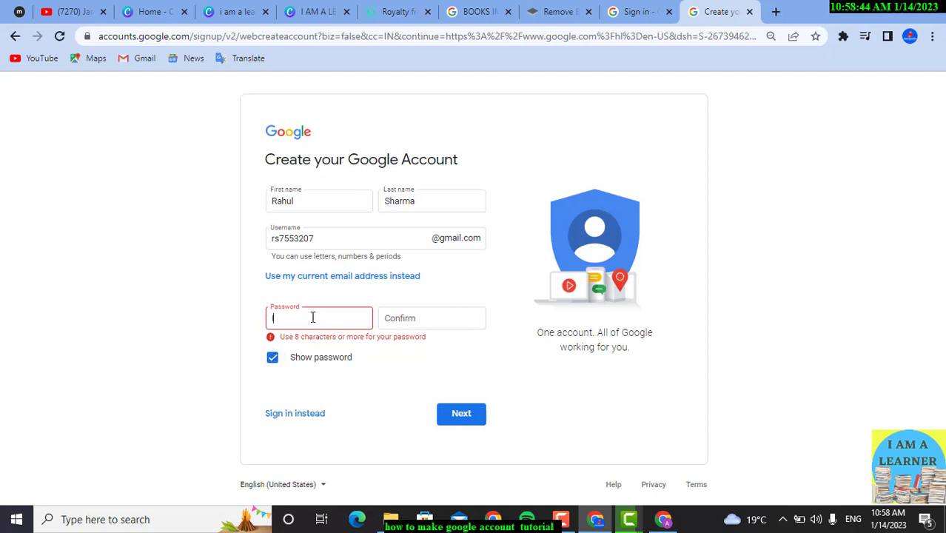
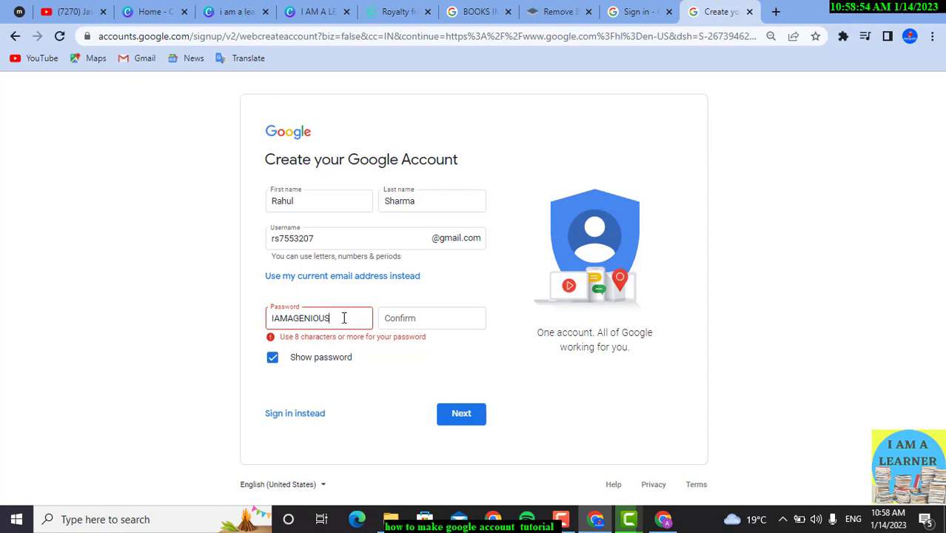
drag(344, 317, 258, 323)
key(ctrl+c)
click(436, 312)
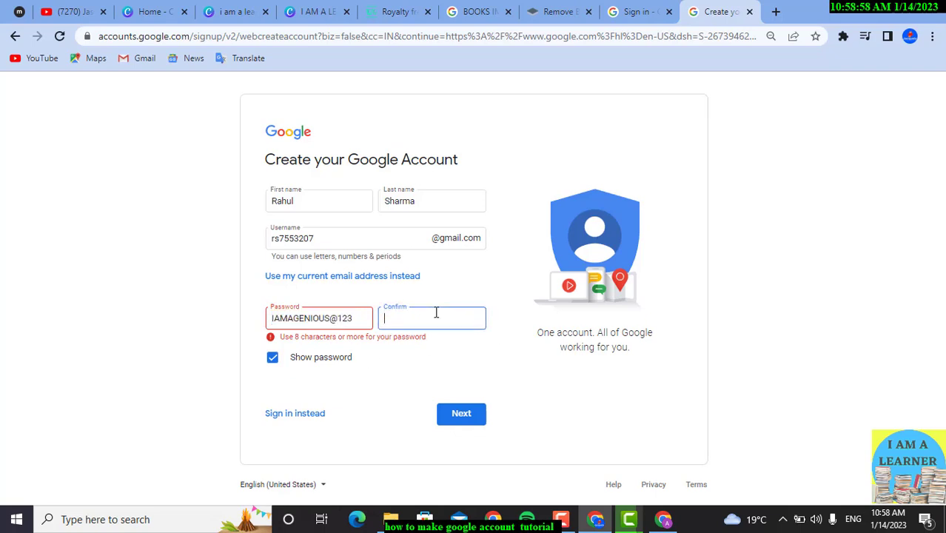
key(ctrl+v)
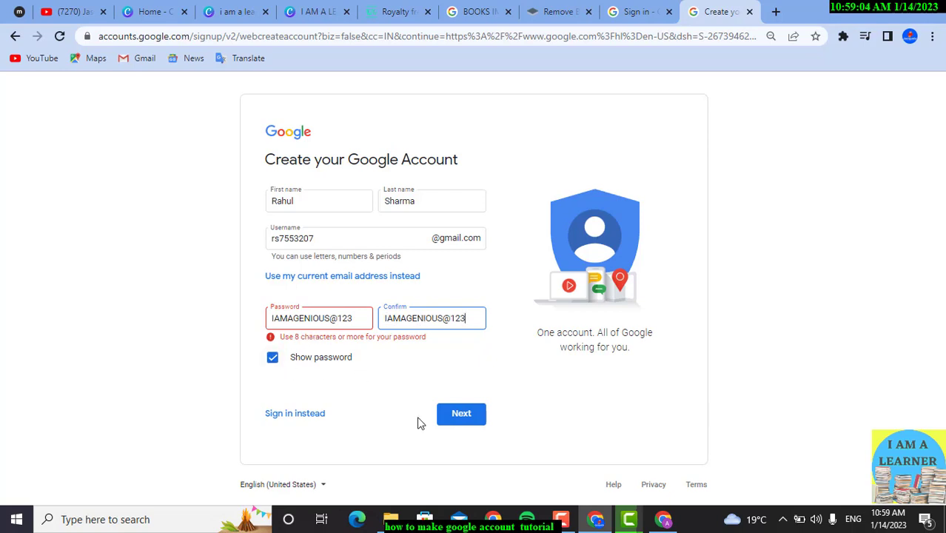
click(272, 357)
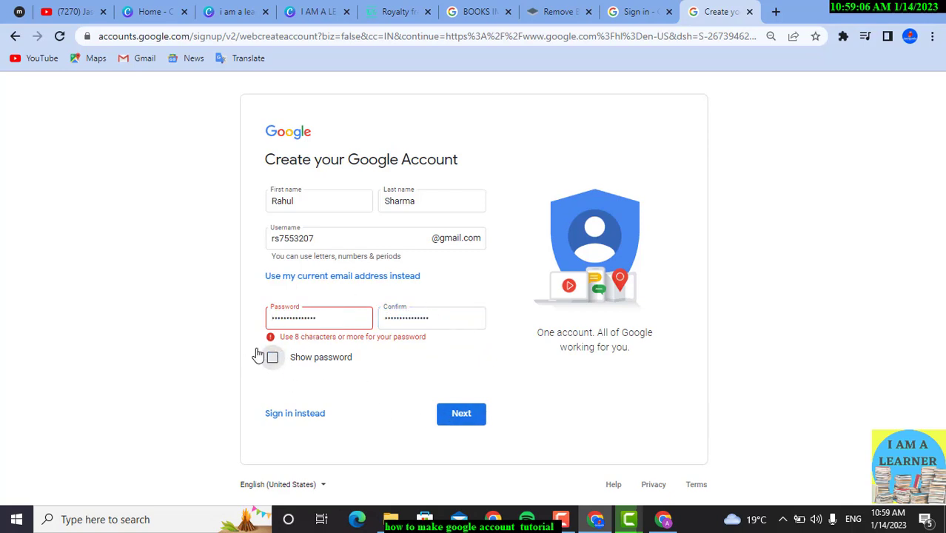
click(272, 359)
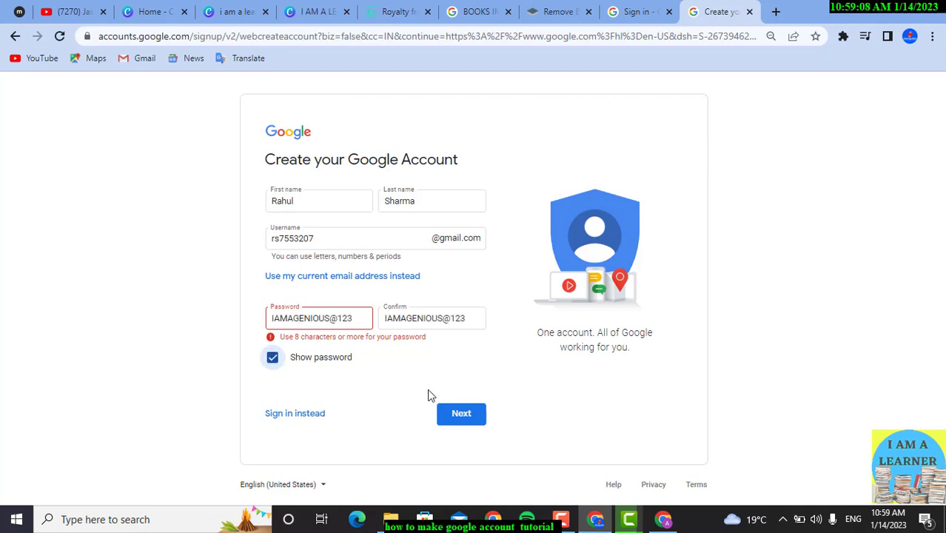
click(446, 419)
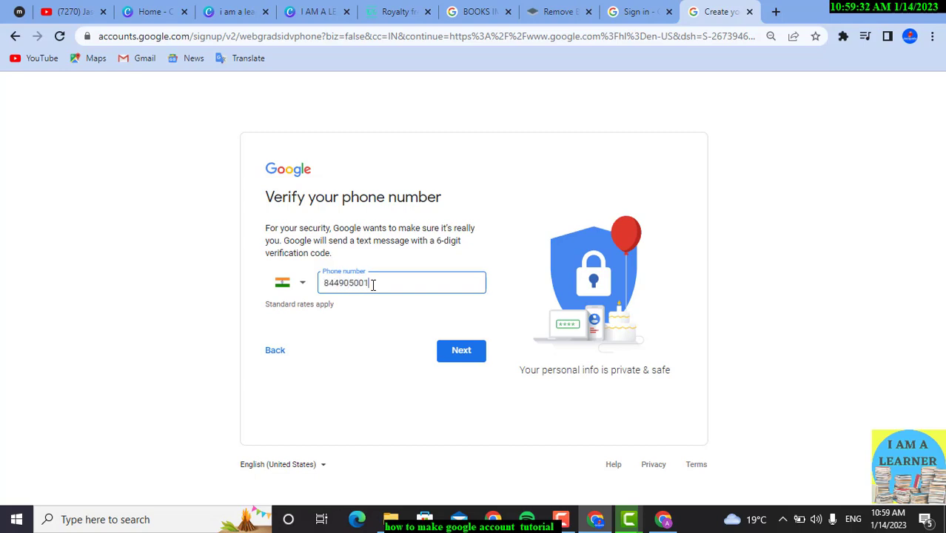
- Correct the mistyped phone number digits, submit it, and verify the texted 6-digit code
click(354, 285)
key(BackSpace)
text(5)
key(Delete)
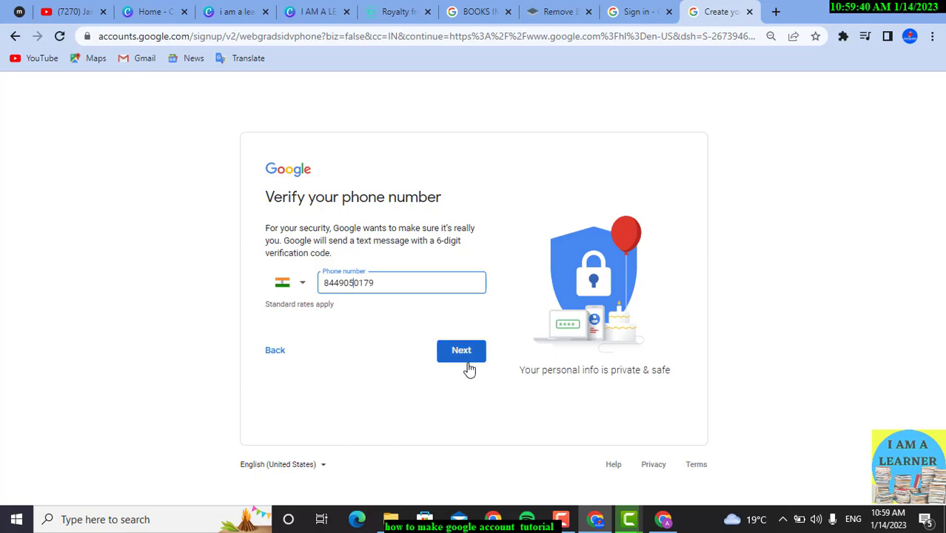
click(472, 353)
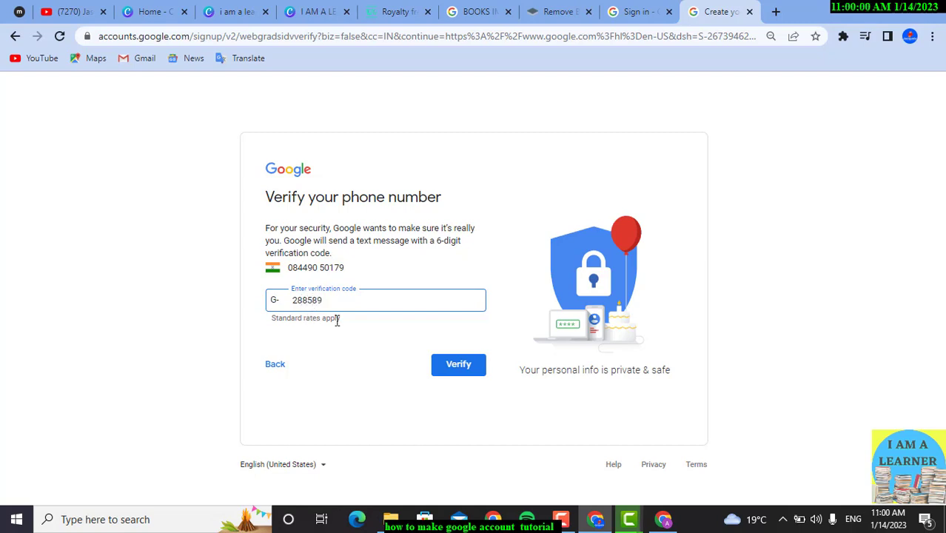
click(452, 372)
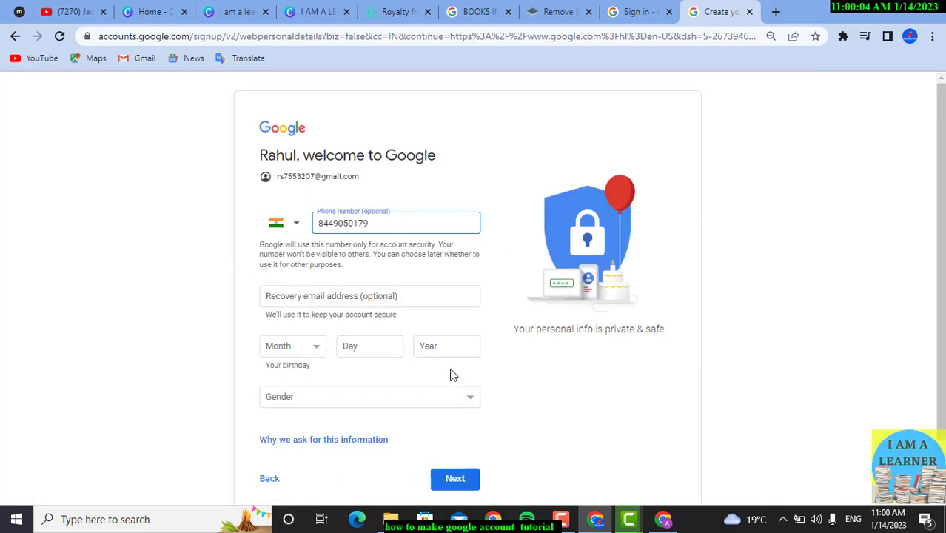
- Set the birthday to January 01, 2000
click(326, 296)
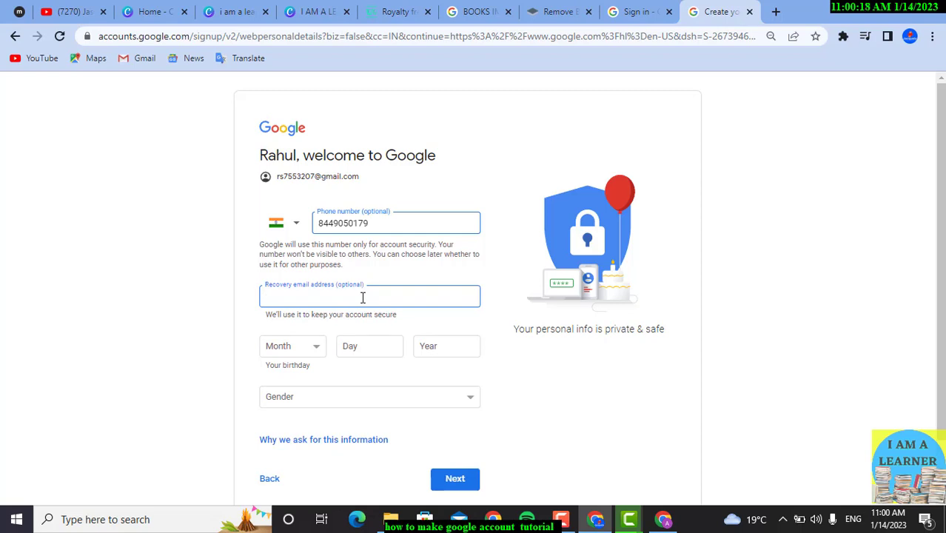
click(315, 351)
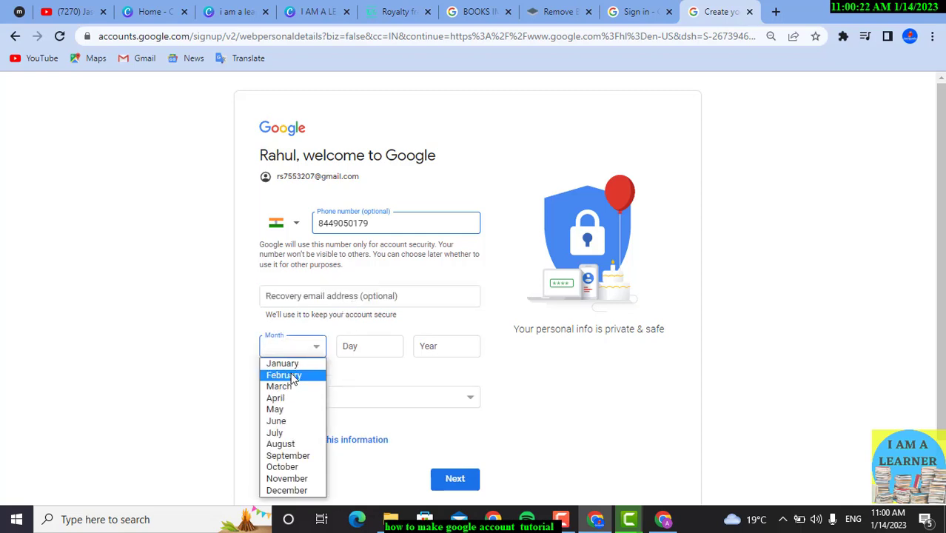
click(295, 363)
click(379, 351)
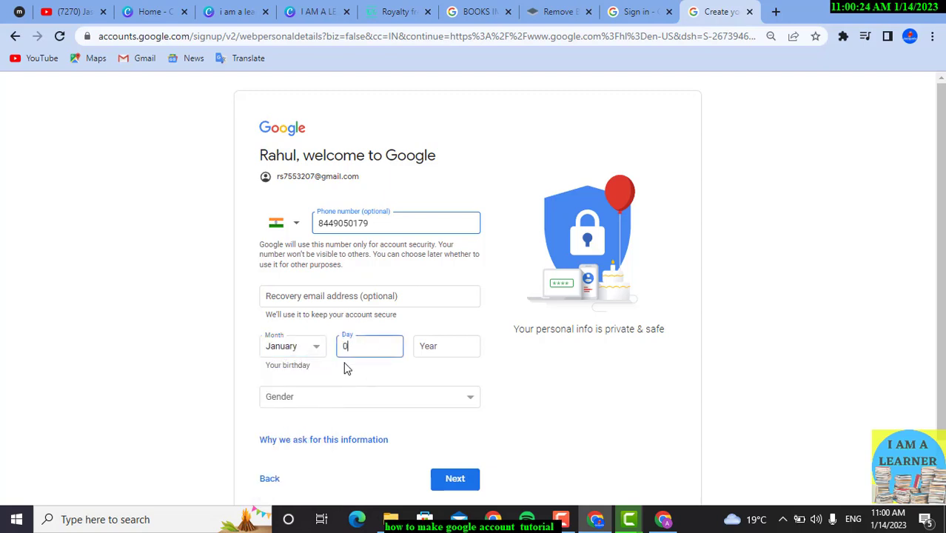
click(417, 346)
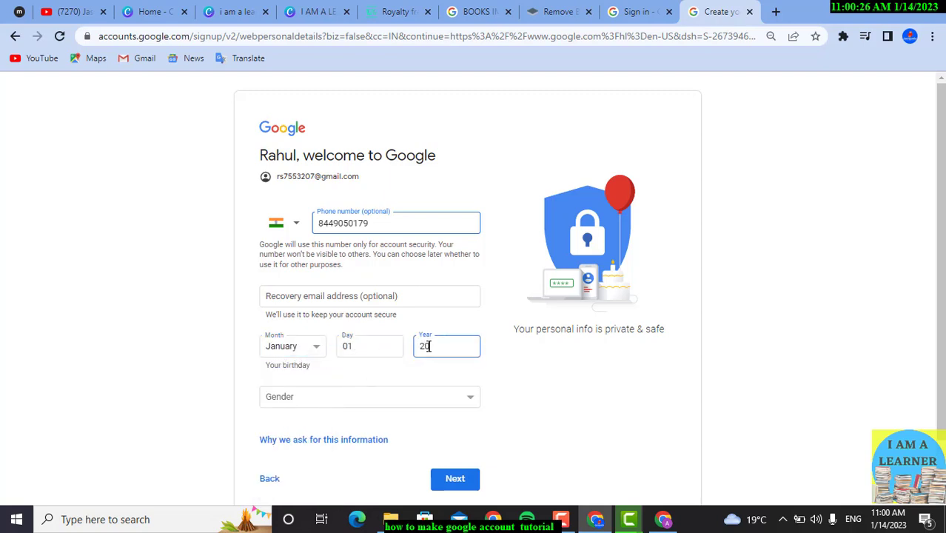
- Choose Male as the gender and submit the personal details
click(331, 398)
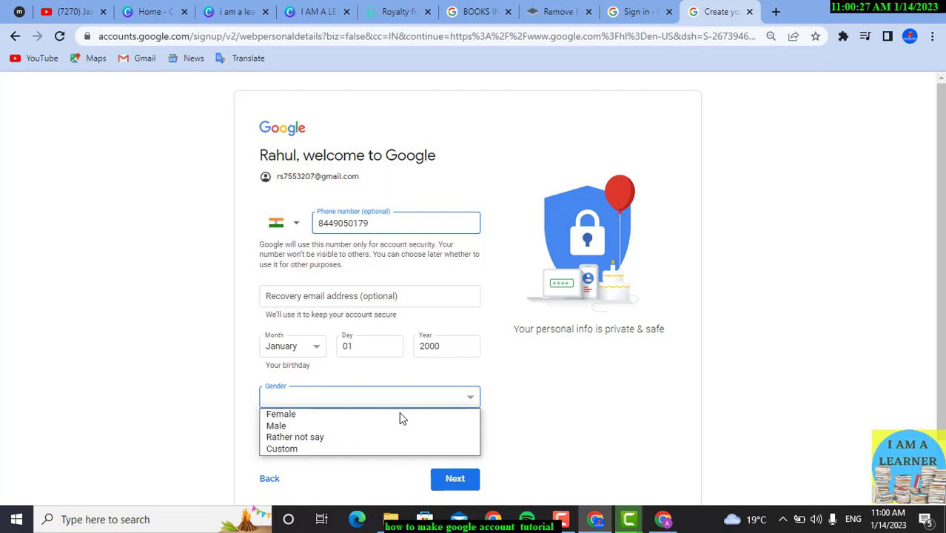
click(293, 427)
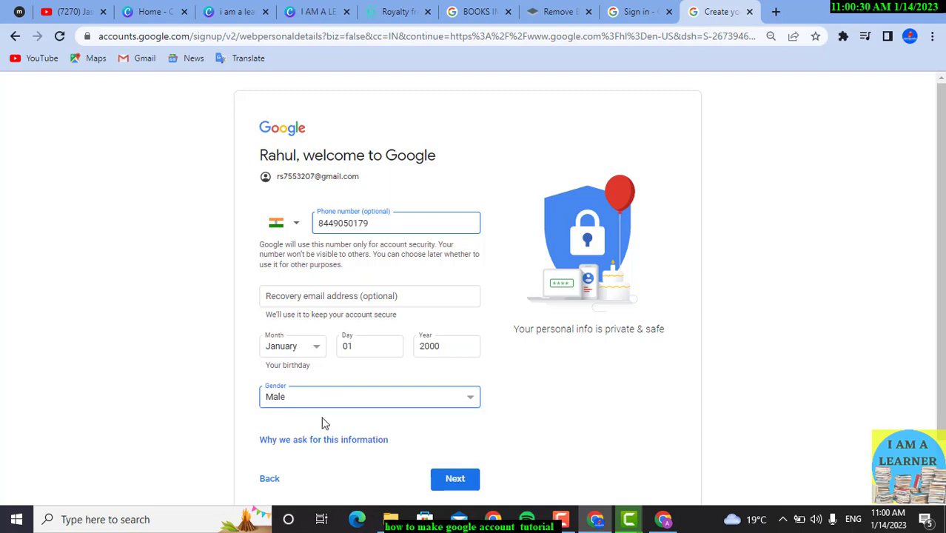
scroll(392, 419, down, 1)
scroll(392, 419, down, 1)
click(312, 330)
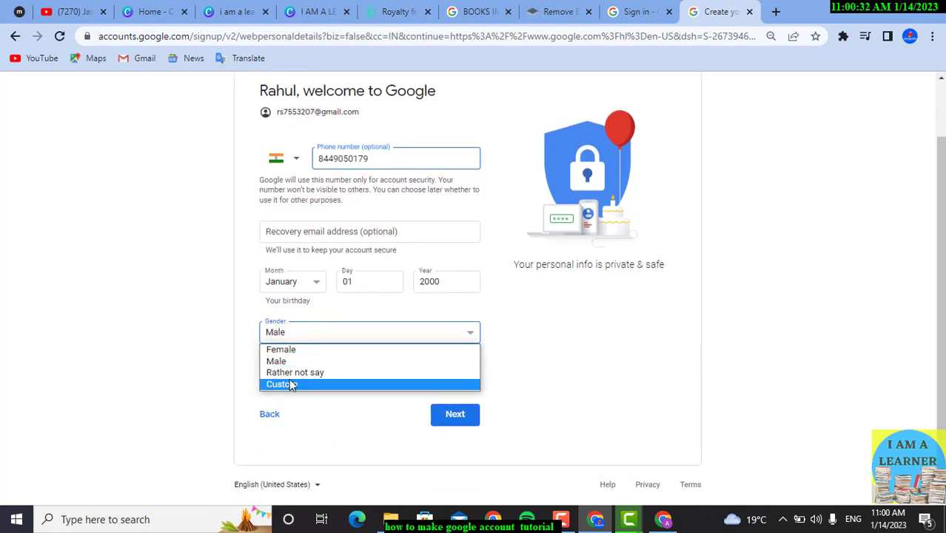
click(541, 369)
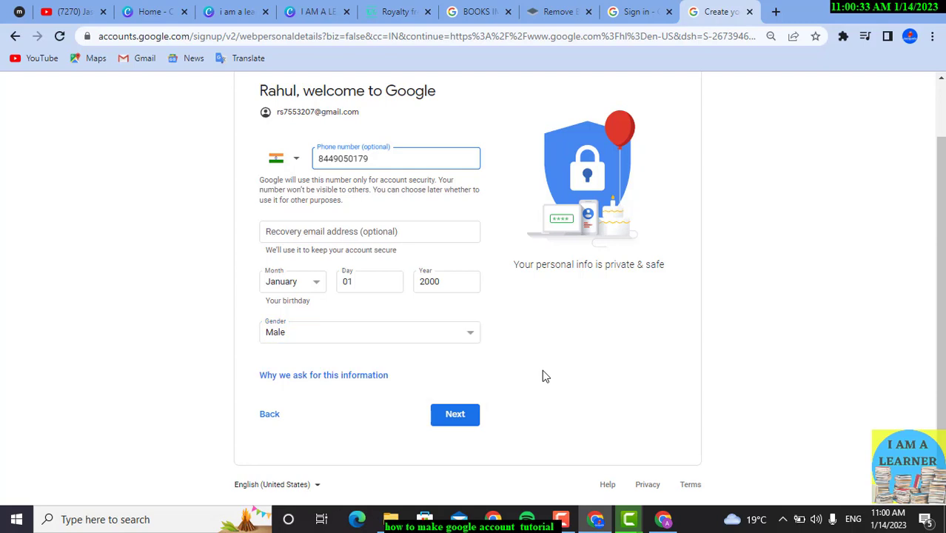
click(443, 419)
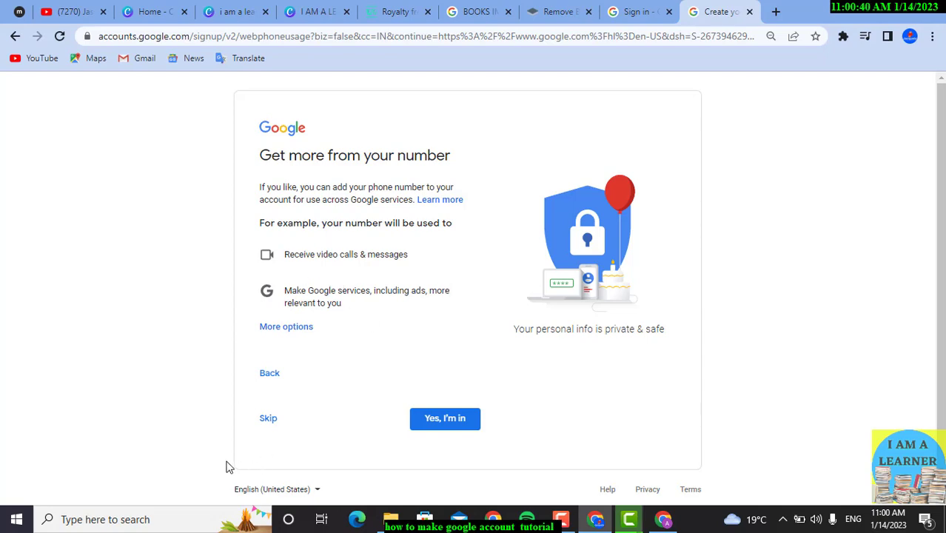
- Skip the extra phone-number uses and accept Google's Privacy and Terms
click(268, 419)
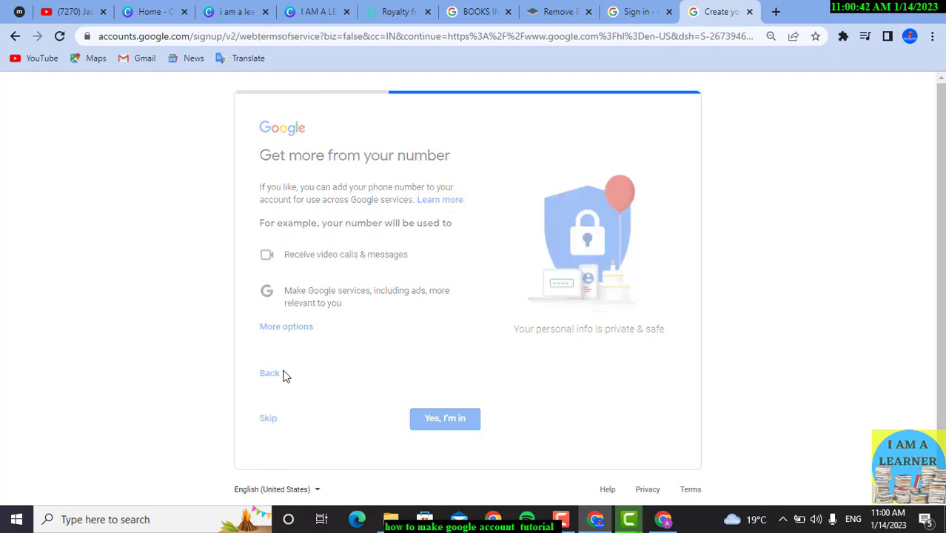
scroll(474, 390, down, 10)
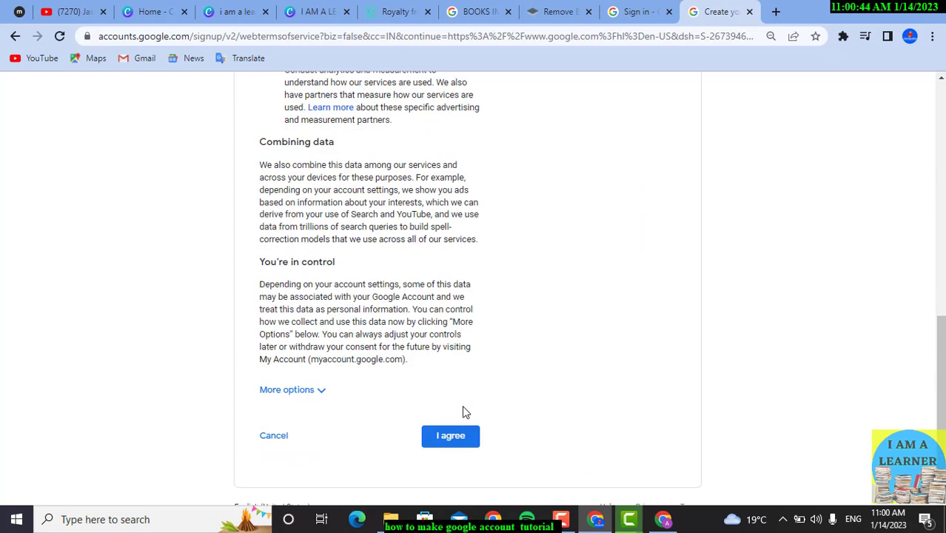
click(451, 412)
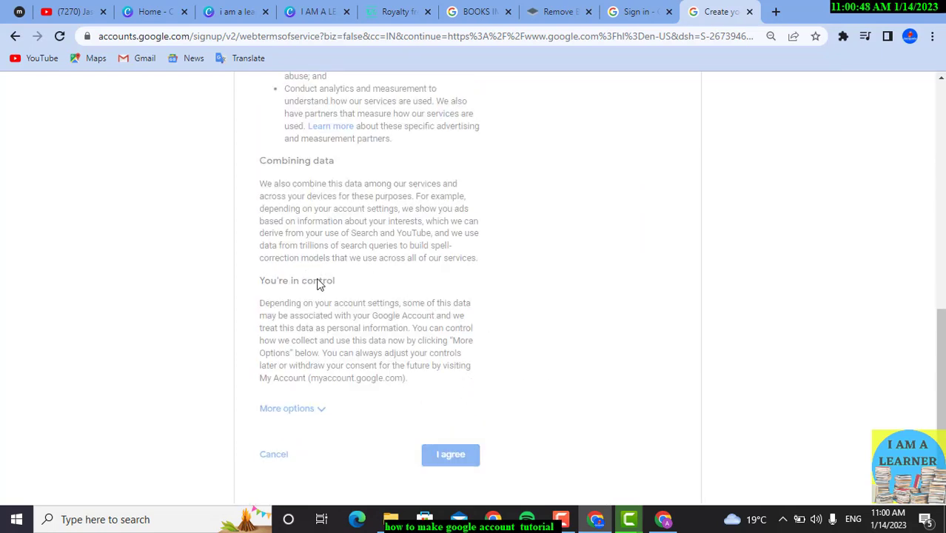
scroll(318, 285, up, 2)
scroll(319, 284, up, 1)
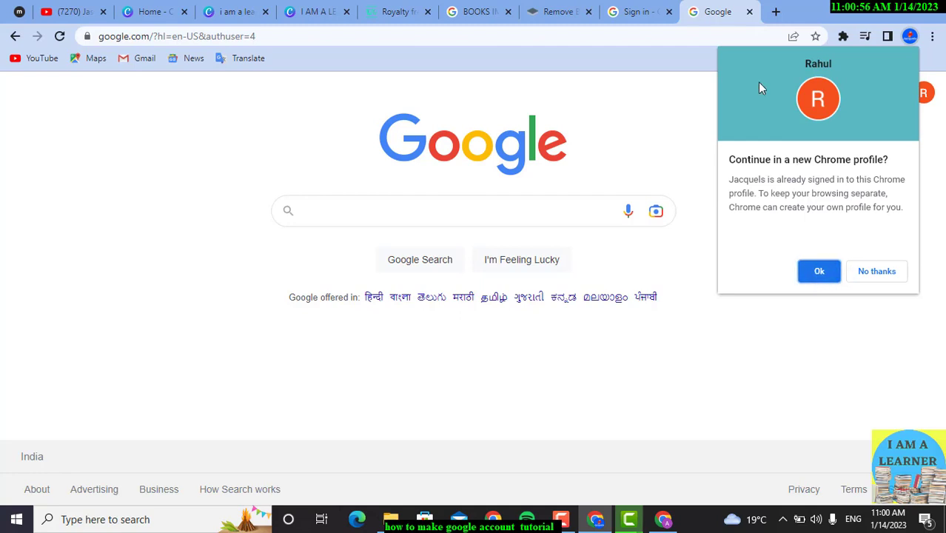
- Continue in a new Chrome profile and give it a dark maroon theme after trying green, blue and pink
click(812, 283)
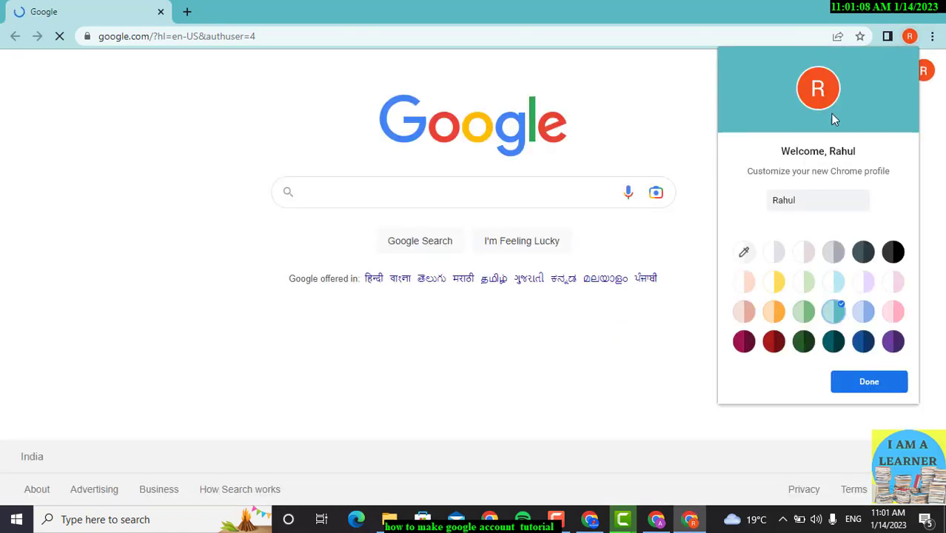
click(775, 281)
click(805, 310)
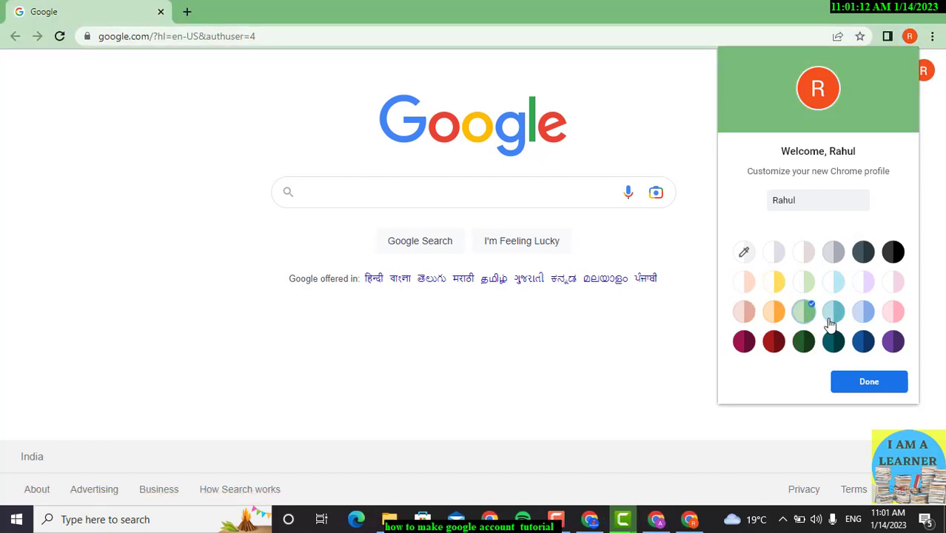
click(862, 313)
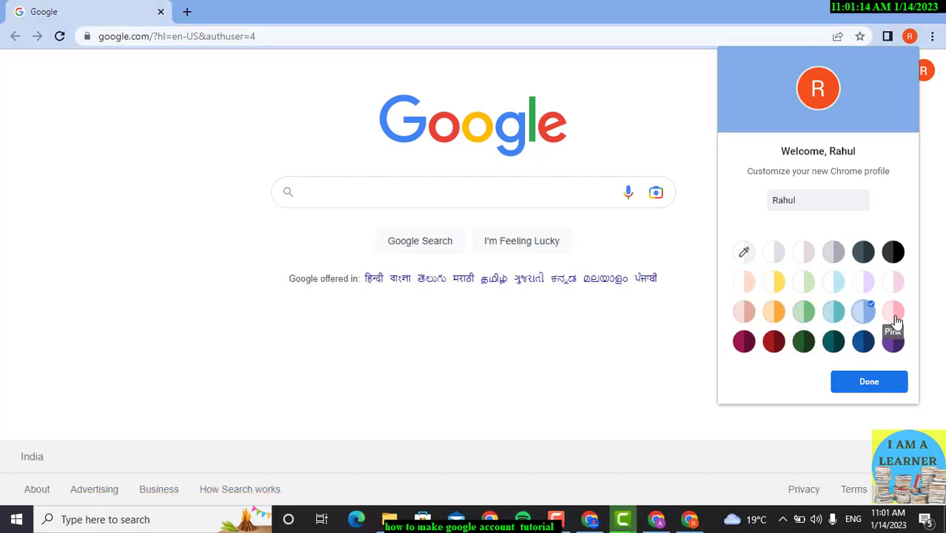
click(890, 318)
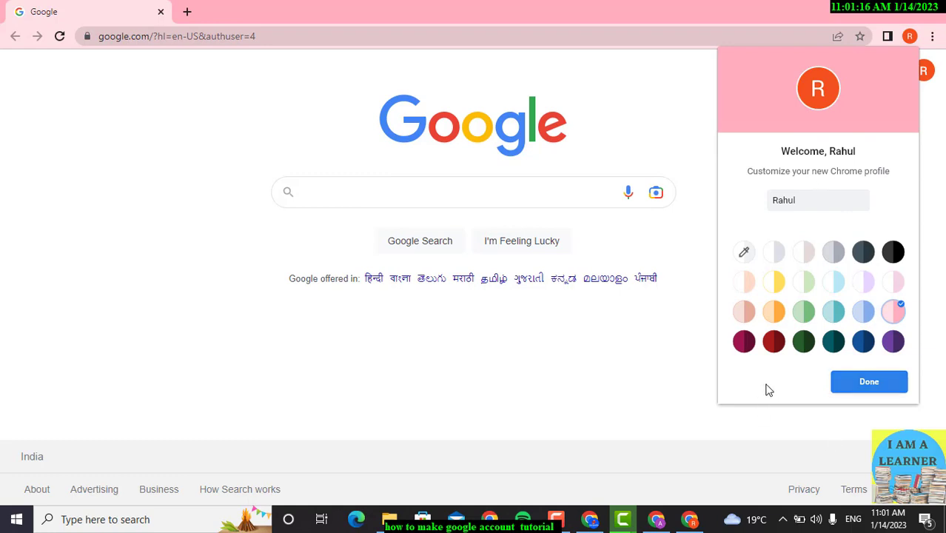
click(743, 340)
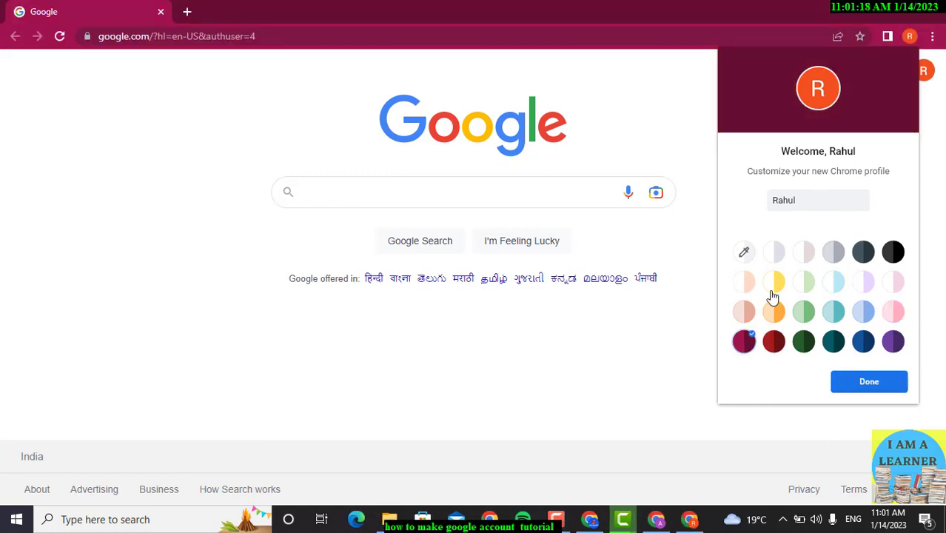
click(858, 382)
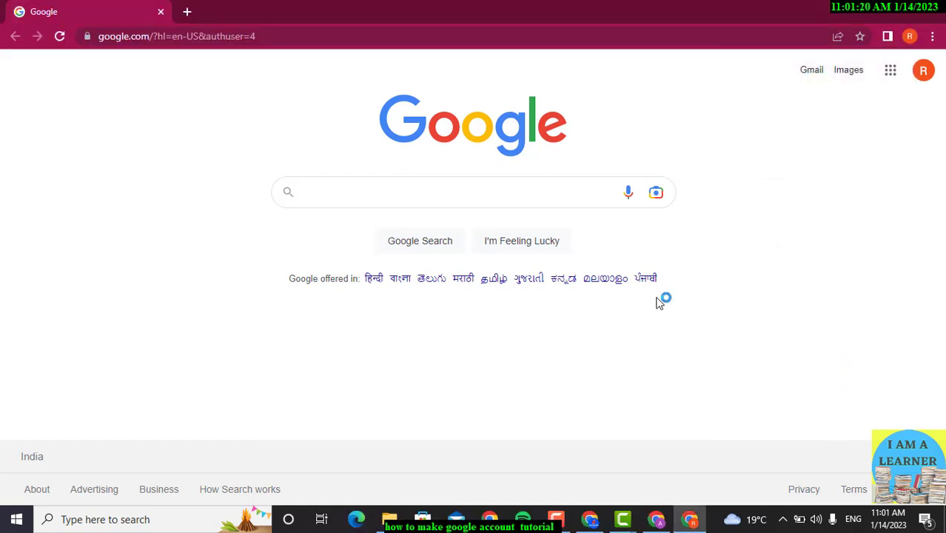
click(925, 72)
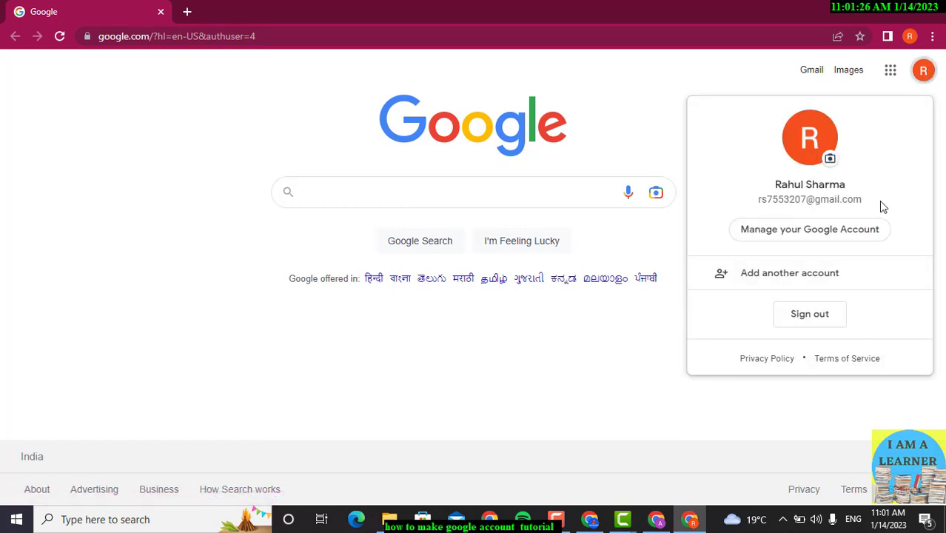
drag(878, 201, 753, 200)
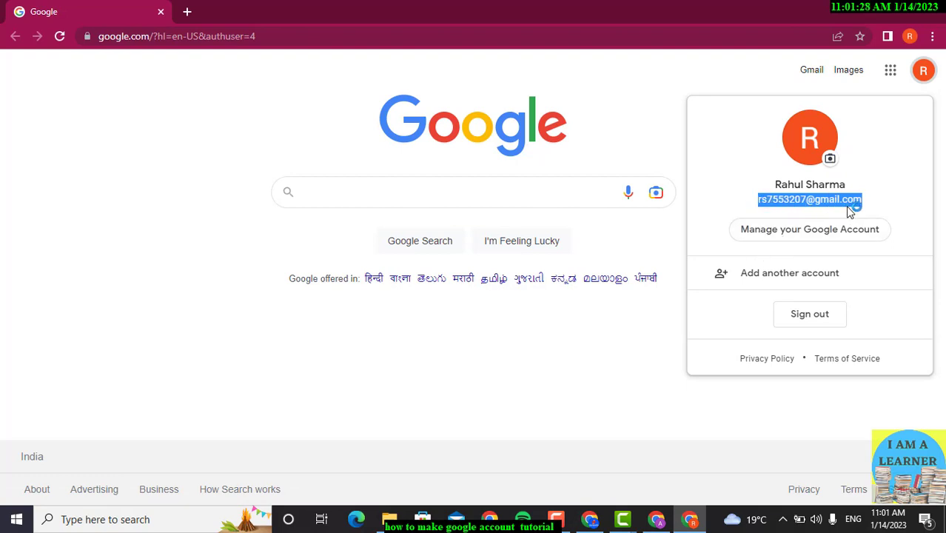
click(557, 336)
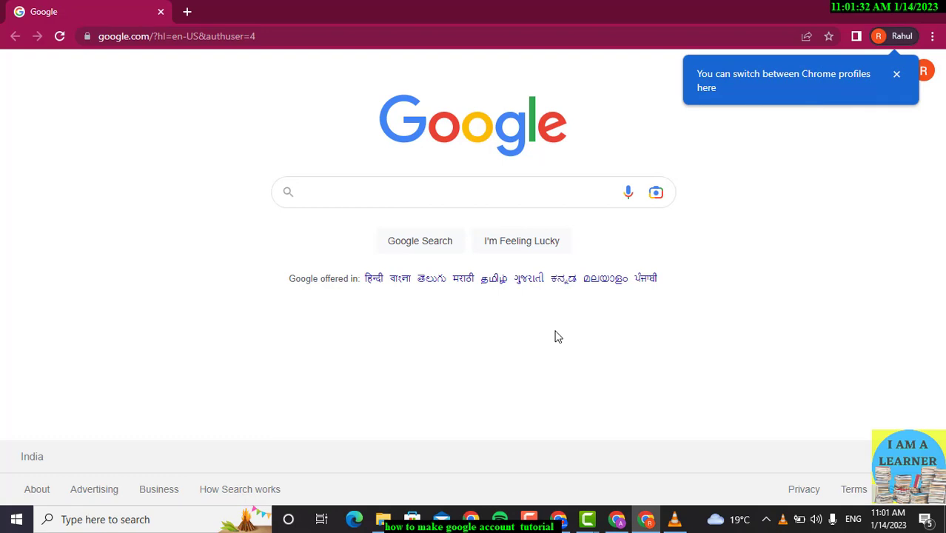
click(896, 74)
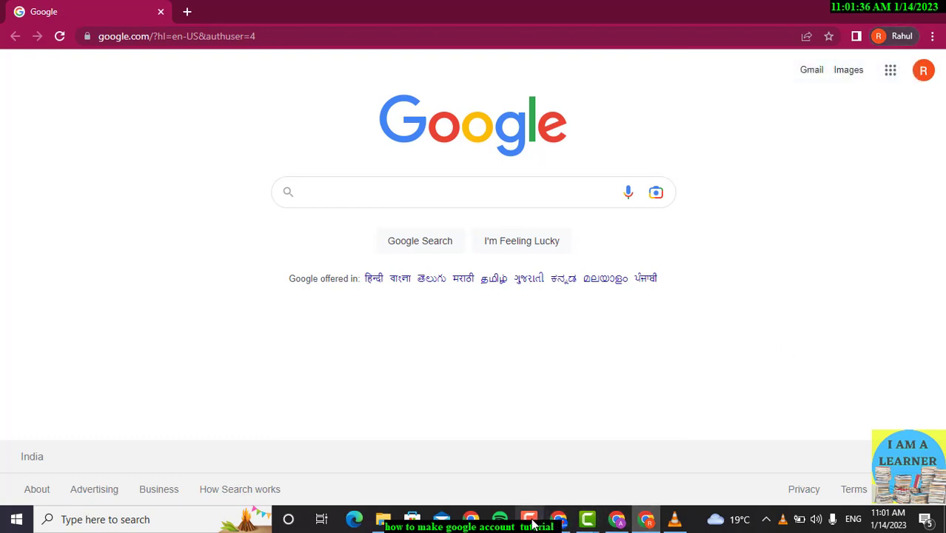
mouse_move(673, 517)
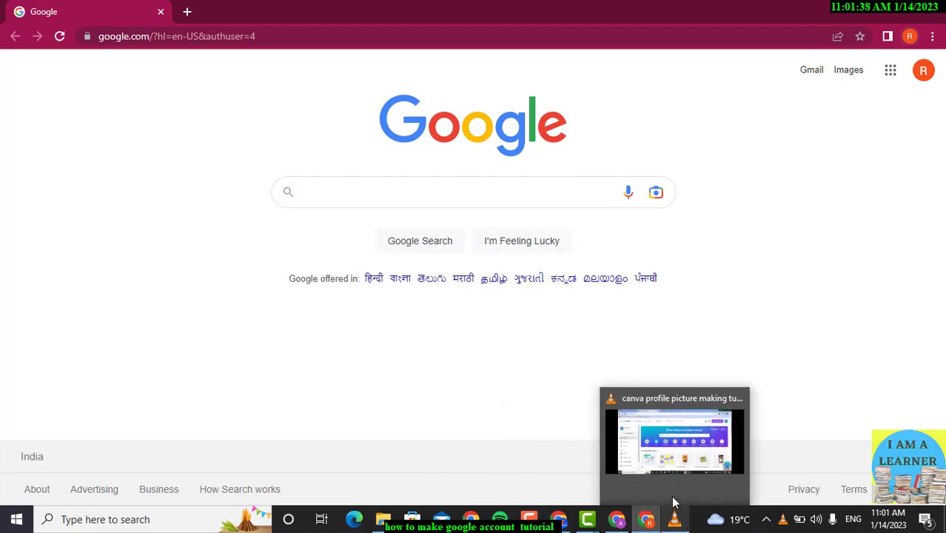